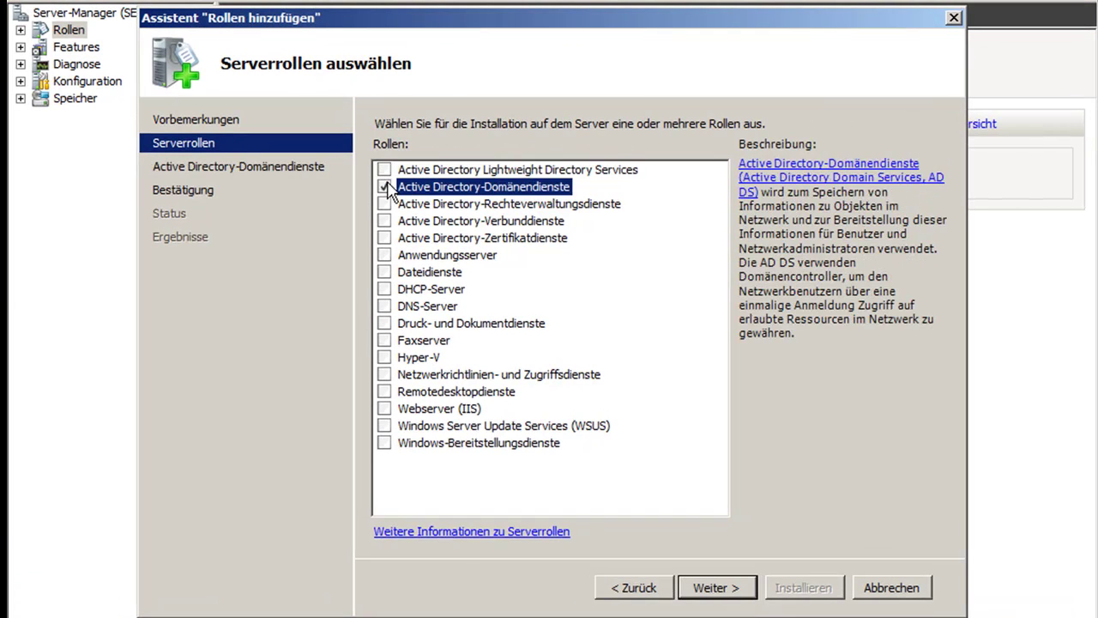
- Install the selected Active Directory-Domänendienste role and close the role wizard once installation has finished
{"action": "left_click", "coordinate": [726, 590]}
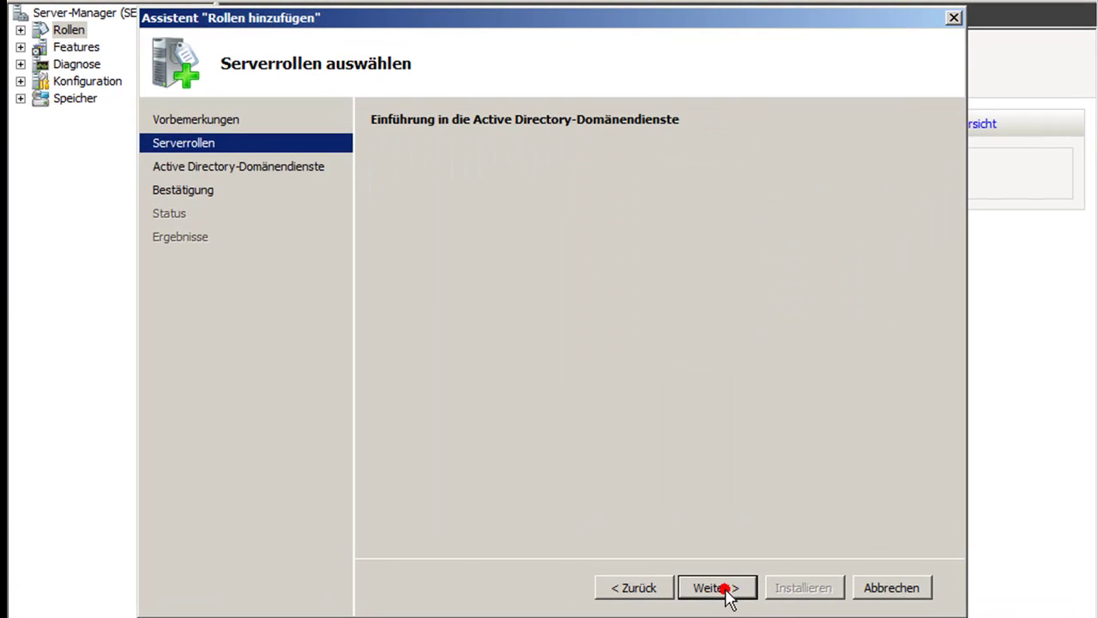
{"action": "left_click", "coordinate": [726, 590]}
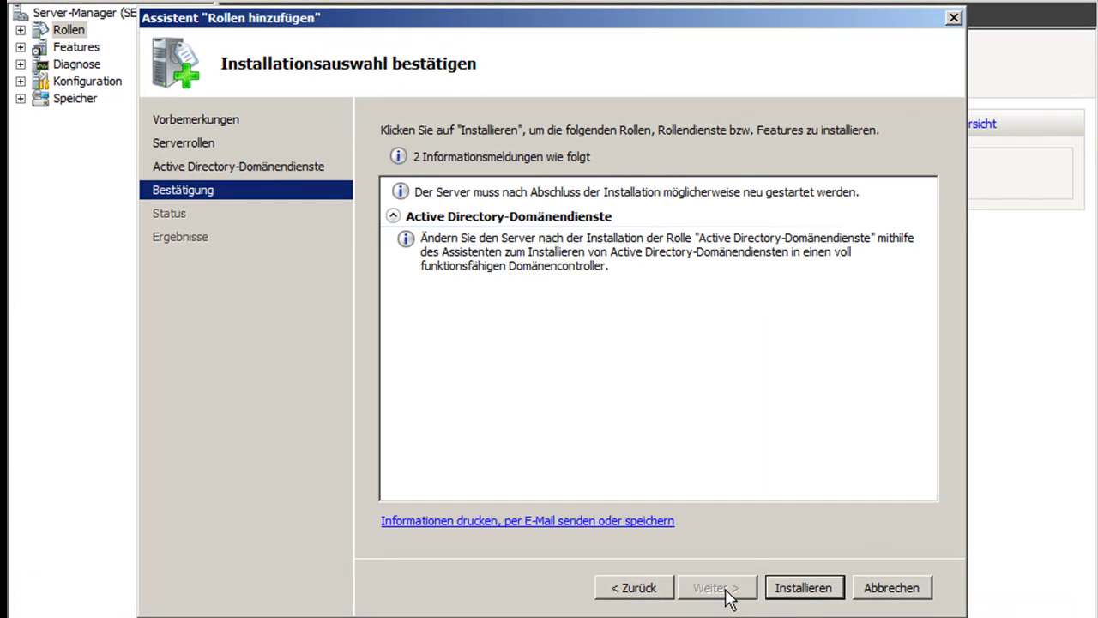
{"action": "left_click", "coordinate": [795, 590]}
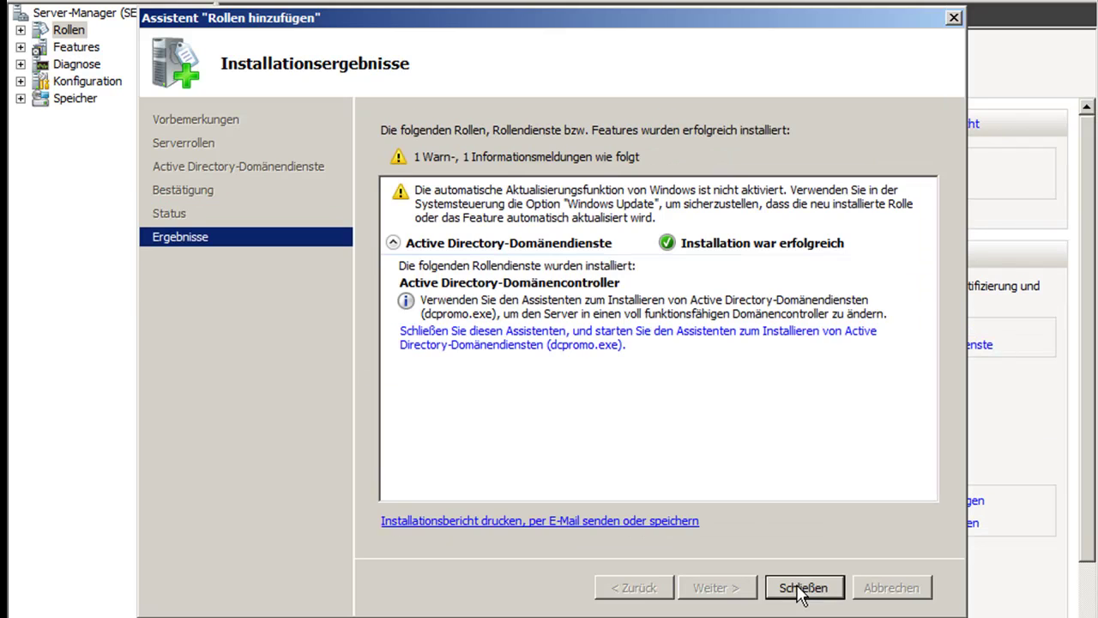
{"action": "left_click", "coordinate": [803, 587]}
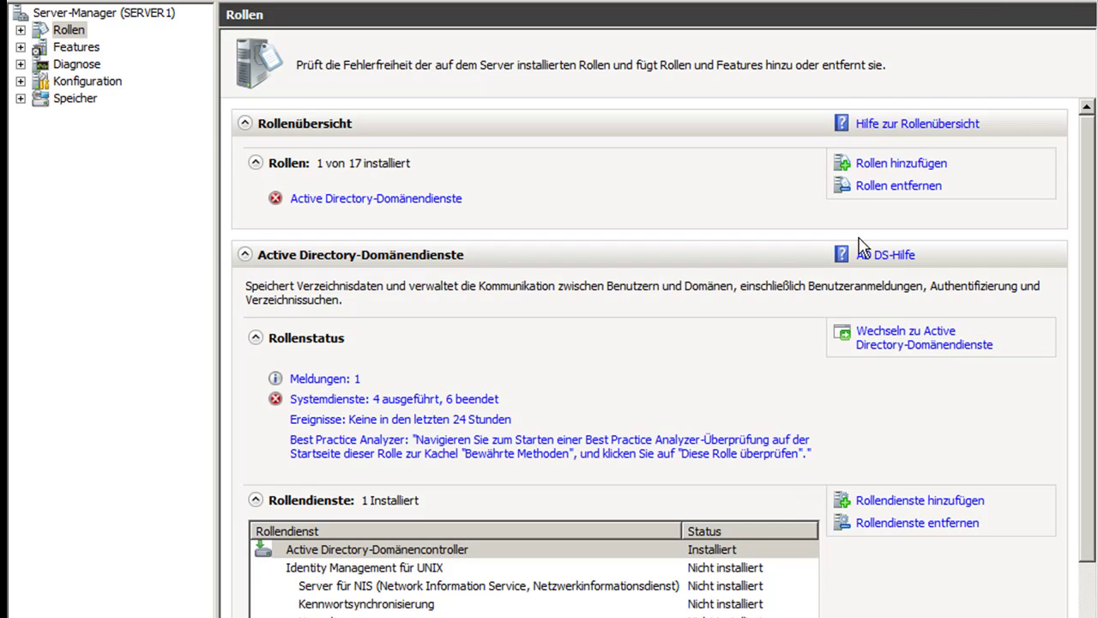
- Expand the installed roles and look at the Active Directory-Domänendienste node in the Server-Manager tree
{"action": "left_click", "coordinate": [21, 30]}
{"action": "left_click", "coordinate": [76, 47]}
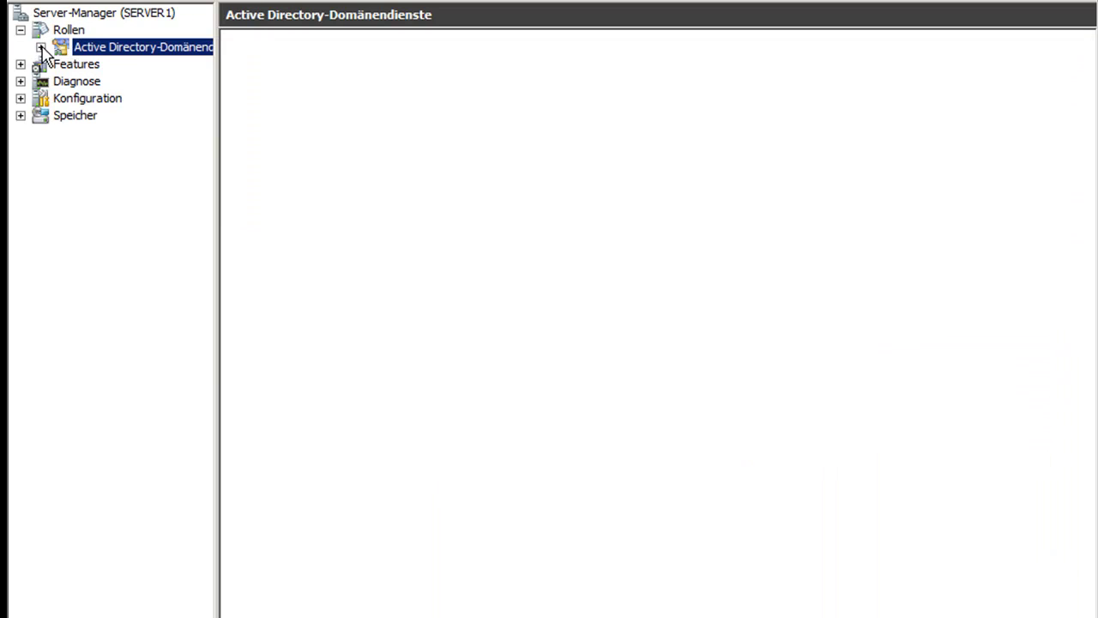
{"action": "left_click", "coordinate": [40, 47]}
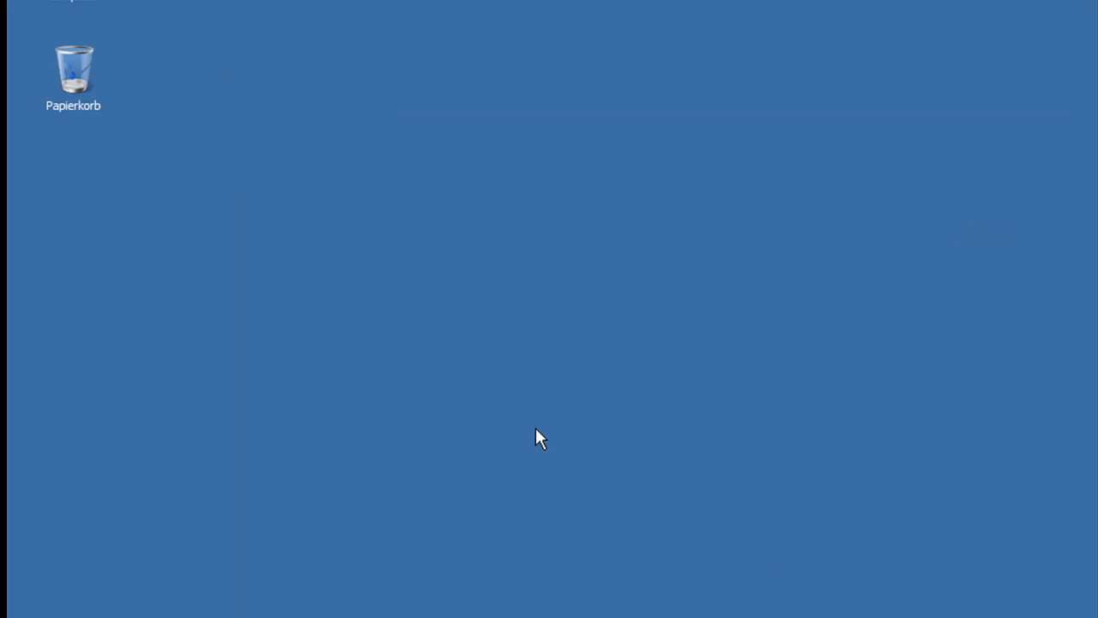
- Search for dcpromo and launch the Active Directory domain services installation wizard
{"action": "key", "text": "super"}
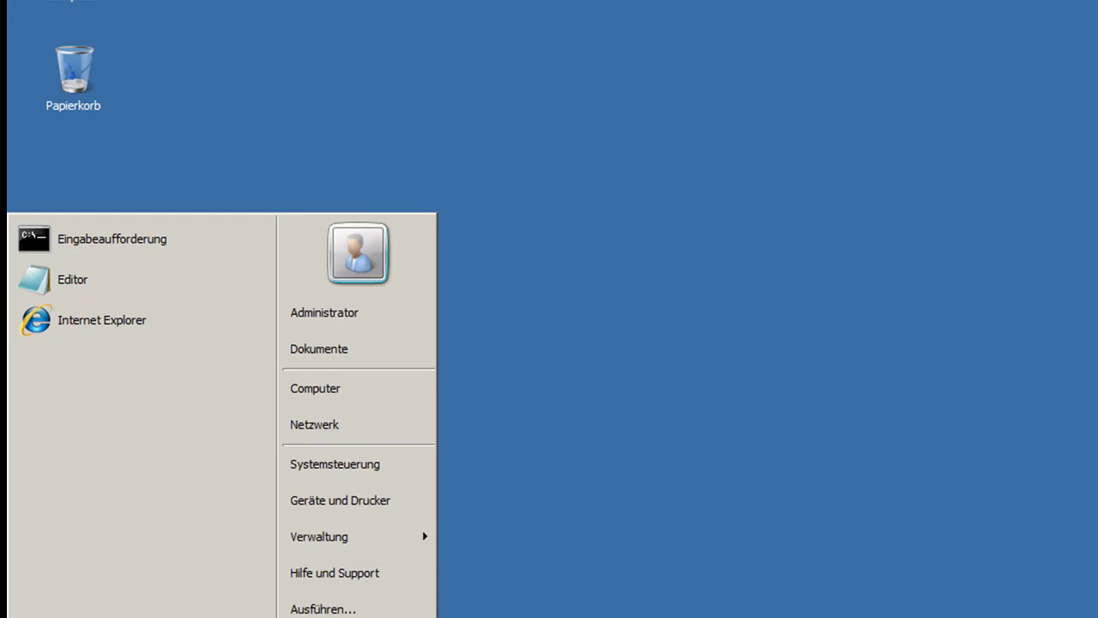
{"action": "type", "text": "cmd"}
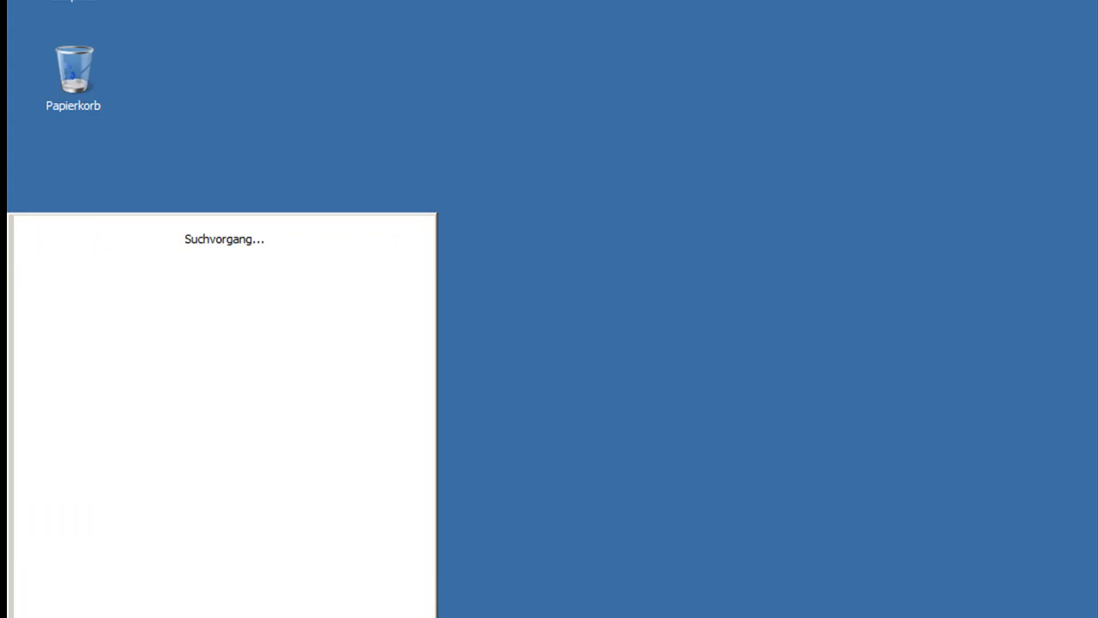
{"action": "type", "text": "om"}
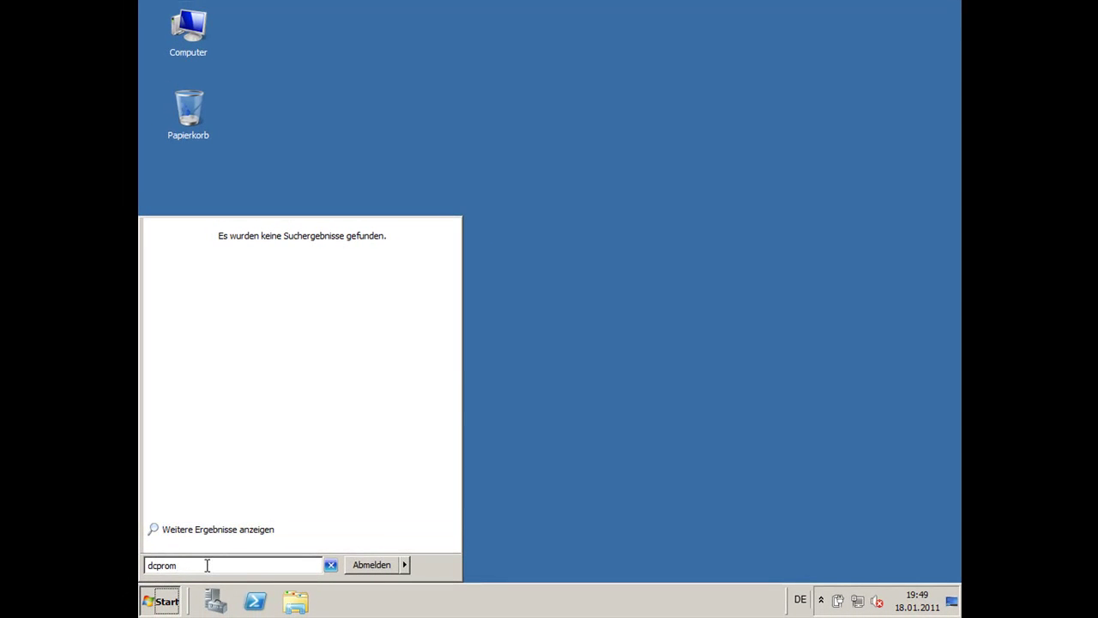
{"action": "type", "text": "o"}
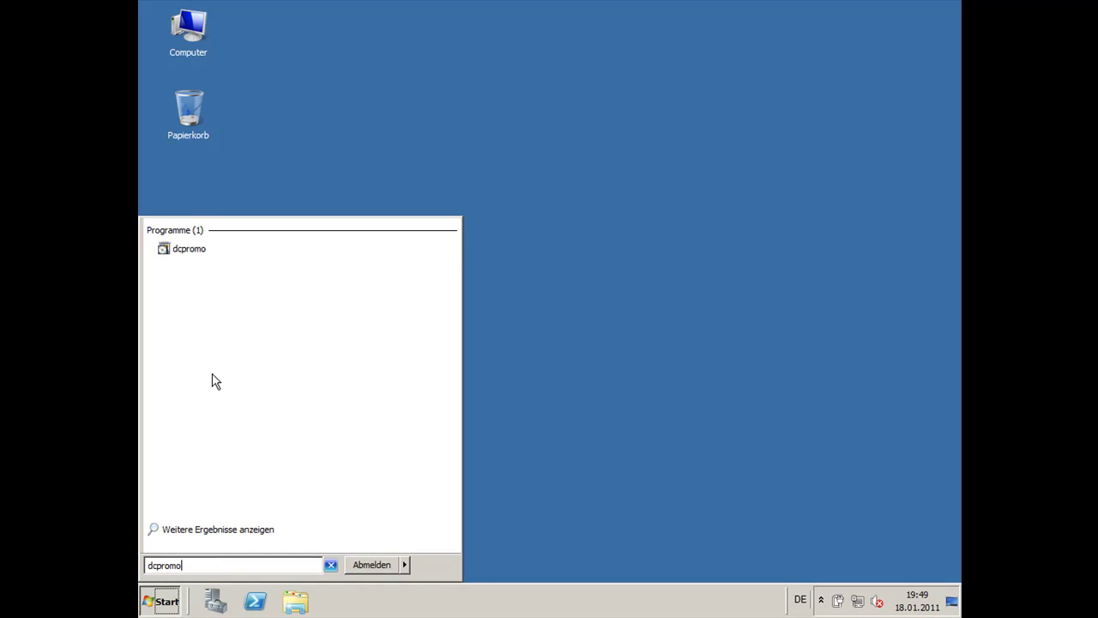
{"action": "left_click", "coordinate": [194, 249]}
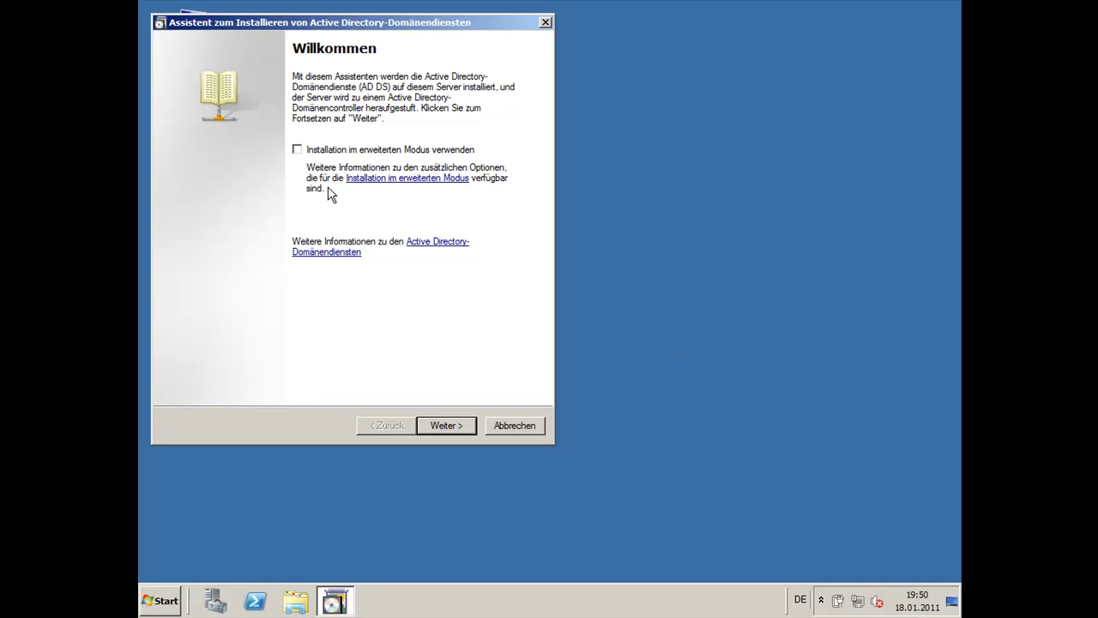
- Enable the advanced installation mode and choose to create a new domain in a new forest
{"action": "left_click", "coordinate": [328, 150]}
{"action": "left_click", "coordinate": [445, 427]}
{"action": "left_click", "coordinate": [445, 427]}
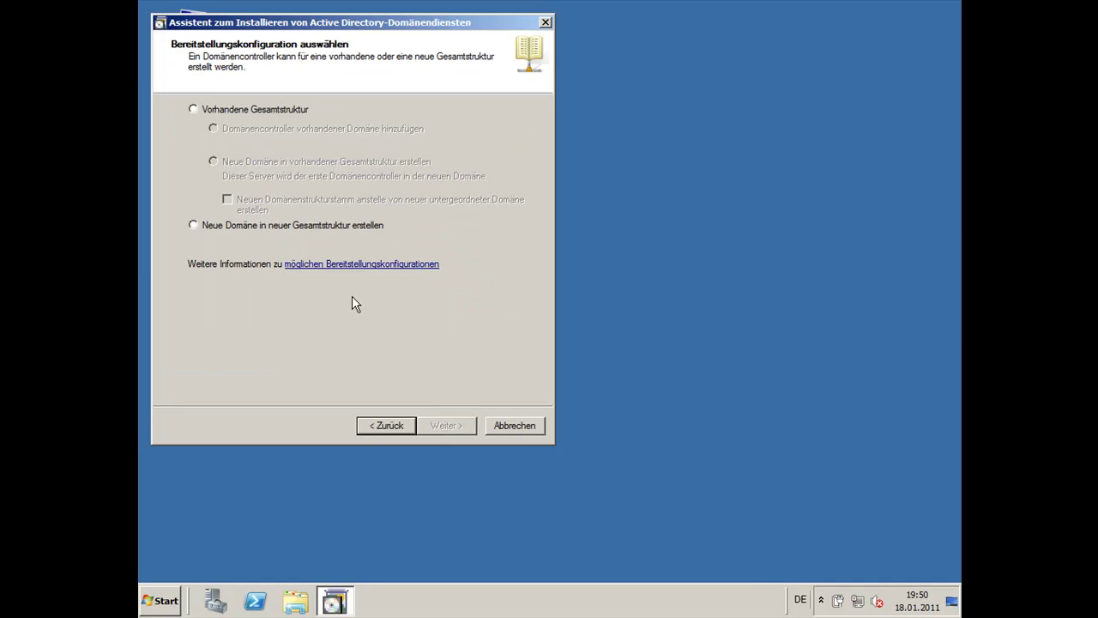
{"action": "left_click", "coordinate": [294, 224]}
{"action": "left_click", "coordinate": [446, 426]}
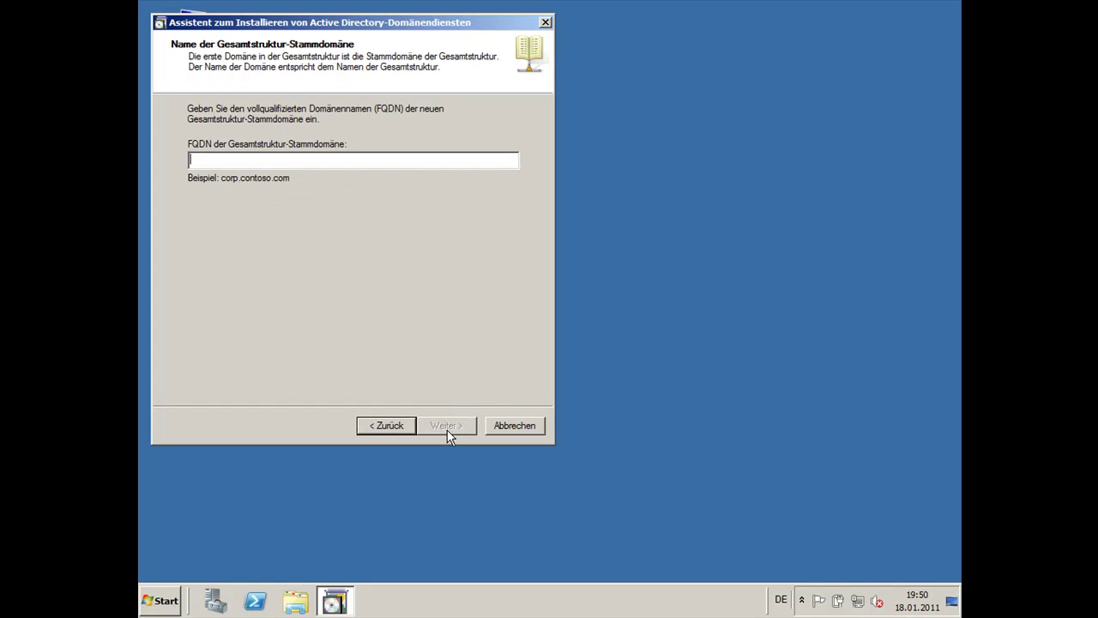
- Name the forest root domain contoso.com and accept the NetBIOS domain name CONTOSO
{"action": "type", "text": "contoso"}
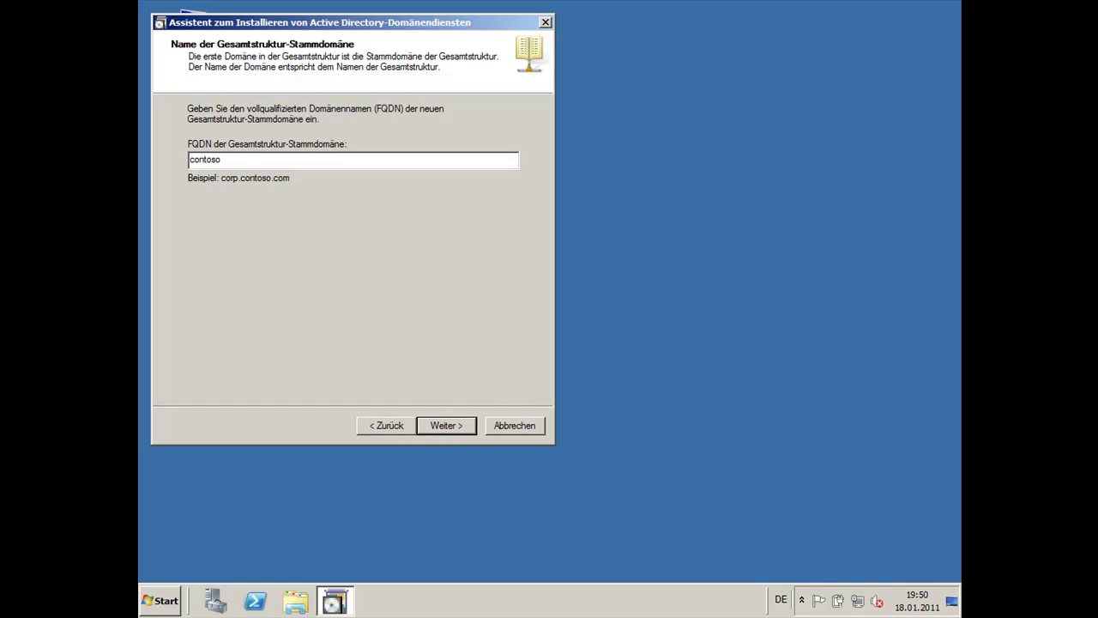
{"action": "type", "text": ".com"}
{"action": "left_click", "coordinate": [458, 422]}
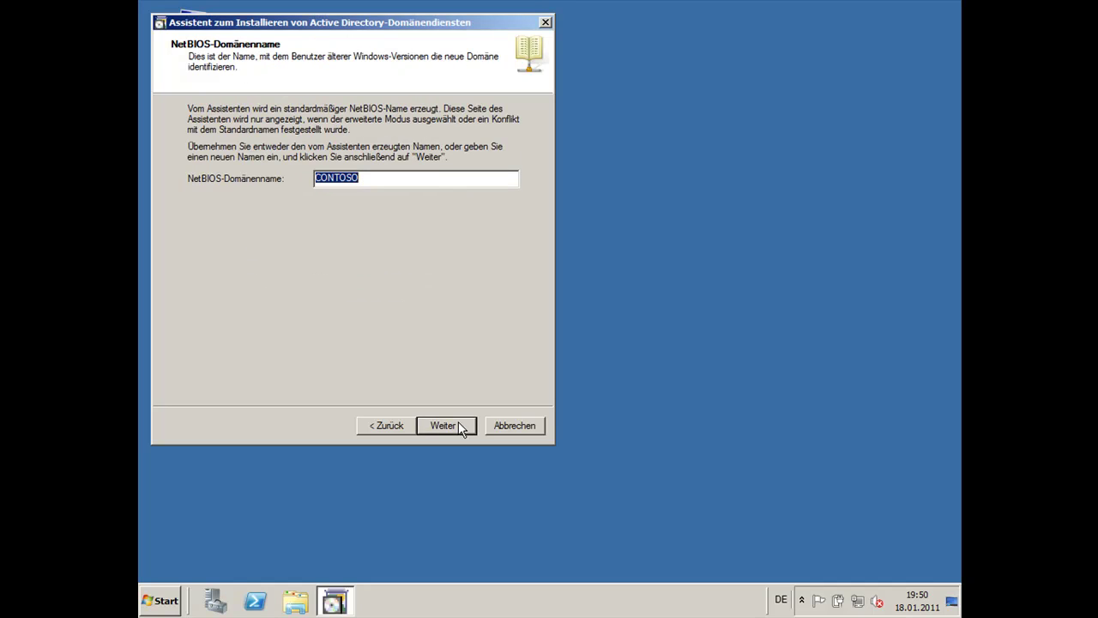
{"action": "left_click", "coordinate": [458, 426]}
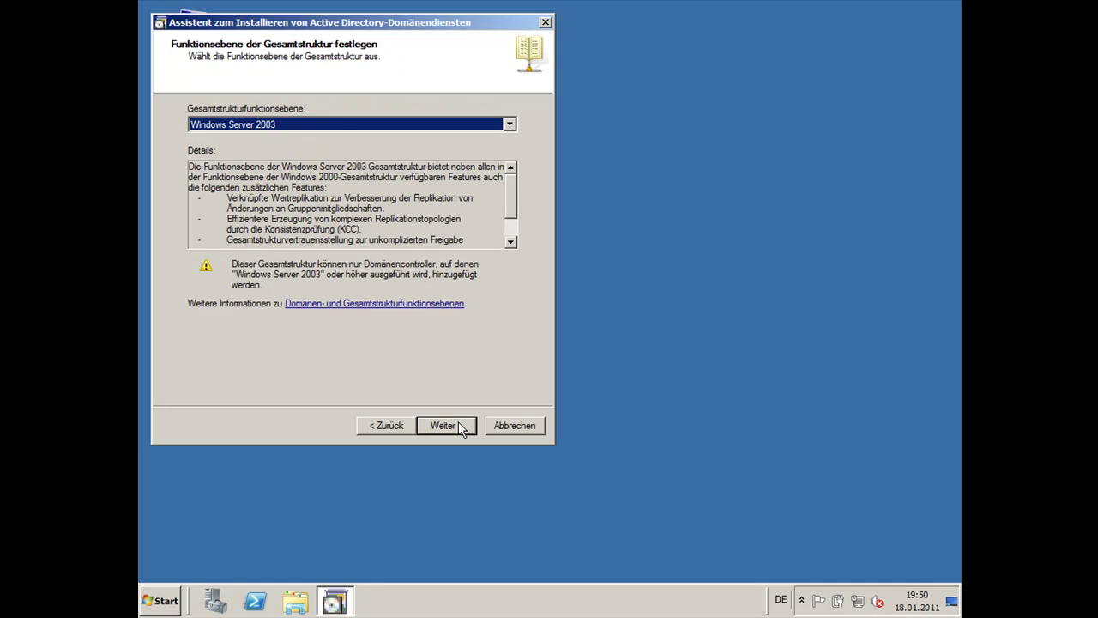
- Set the forest functional level to Windows Server 2008 and accept Windows Server 2008 as the domain functional level
{"action": "left_click", "coordinate": [478, 126]}
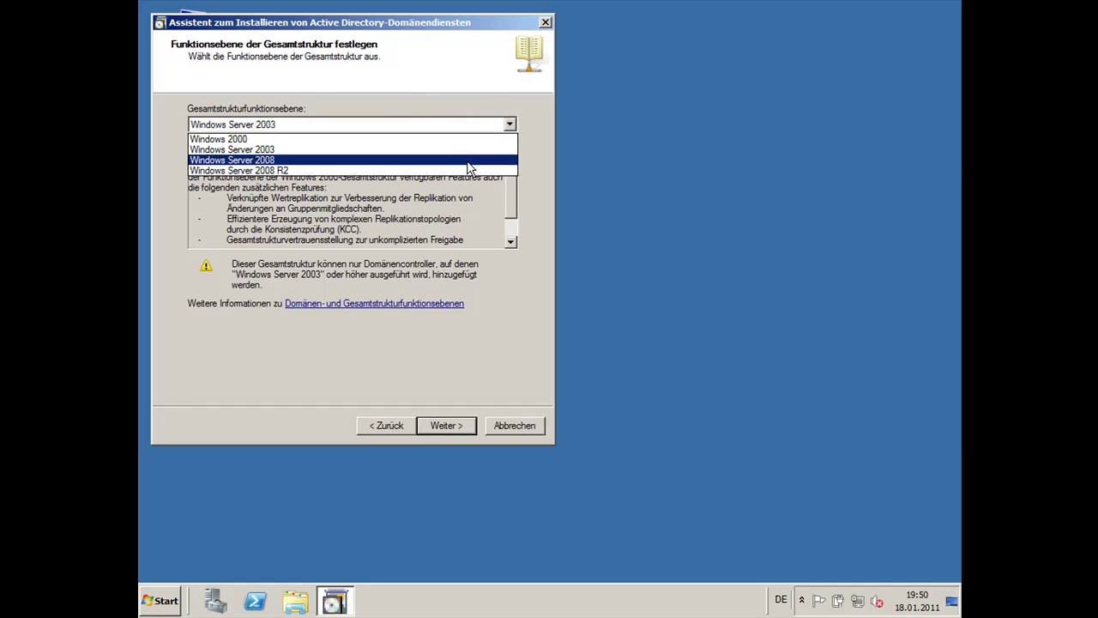
{"action": "left_click", "coordinate": [470, 160]}
{"action": "left_click", "coordinate": [448, 427]}
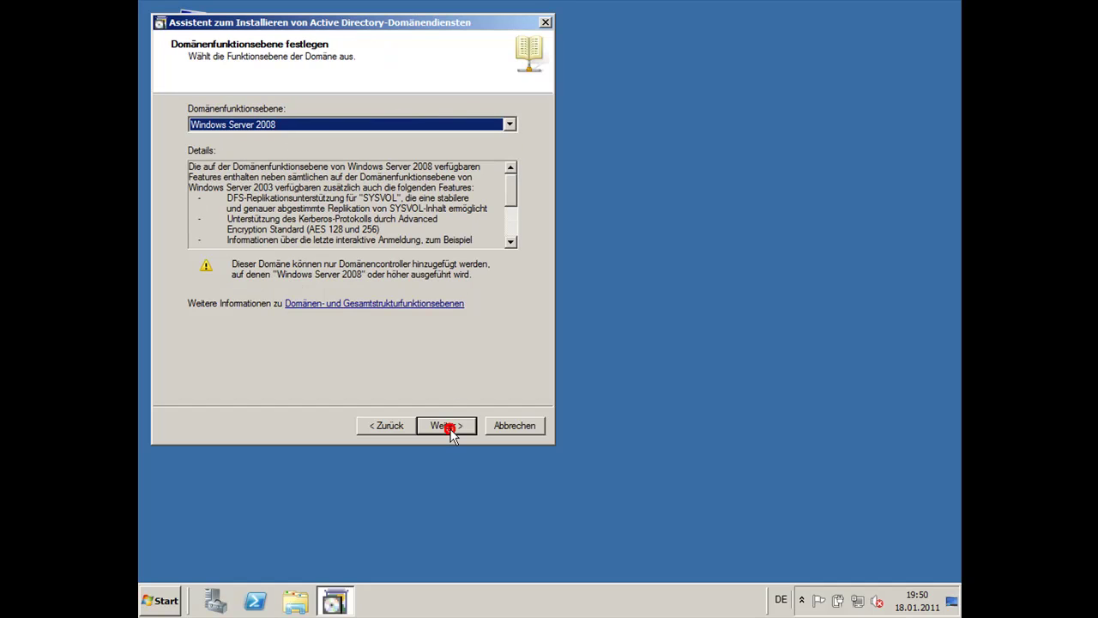
{"action": "left_click", "coordinate": [448, 426]}
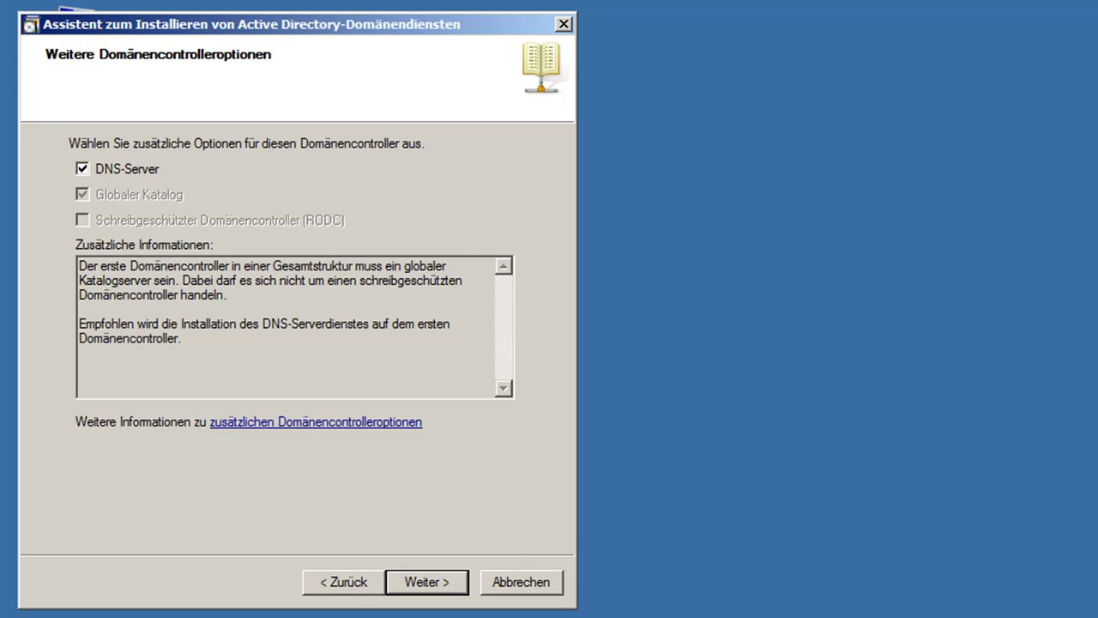
- Keep the DNS-Server option, continue with the DHCP-assigned IP address and without DNS delegation, and accept the default database, log and SYSVOL folders
{"action": "left_click", "coordinate": [426, 582]}
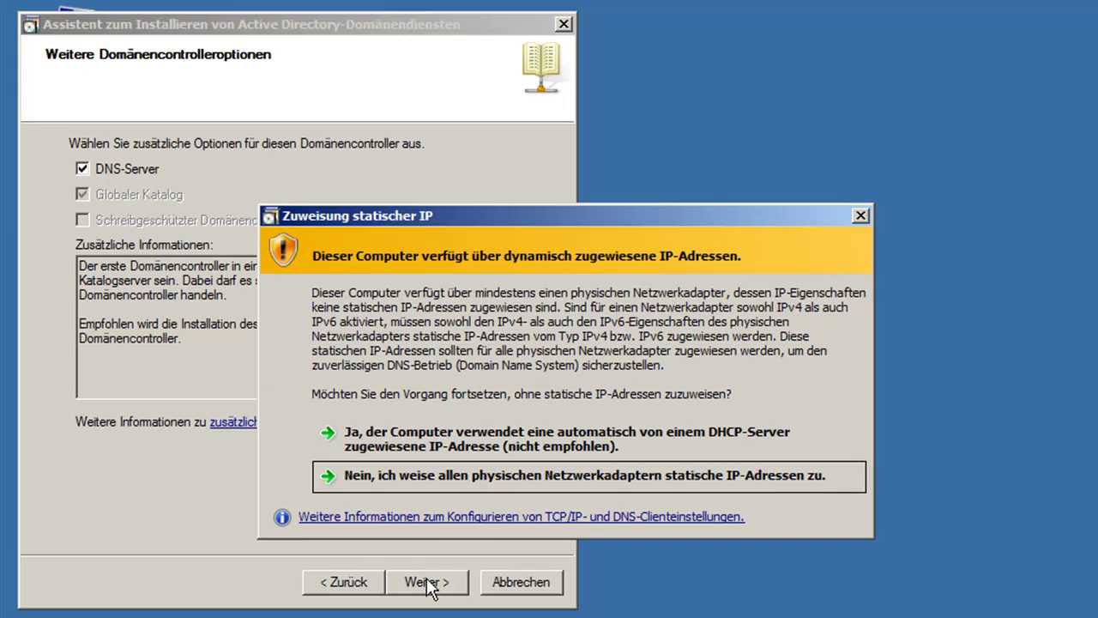
{"action": "left_click", "coordinate": [432, 436]}
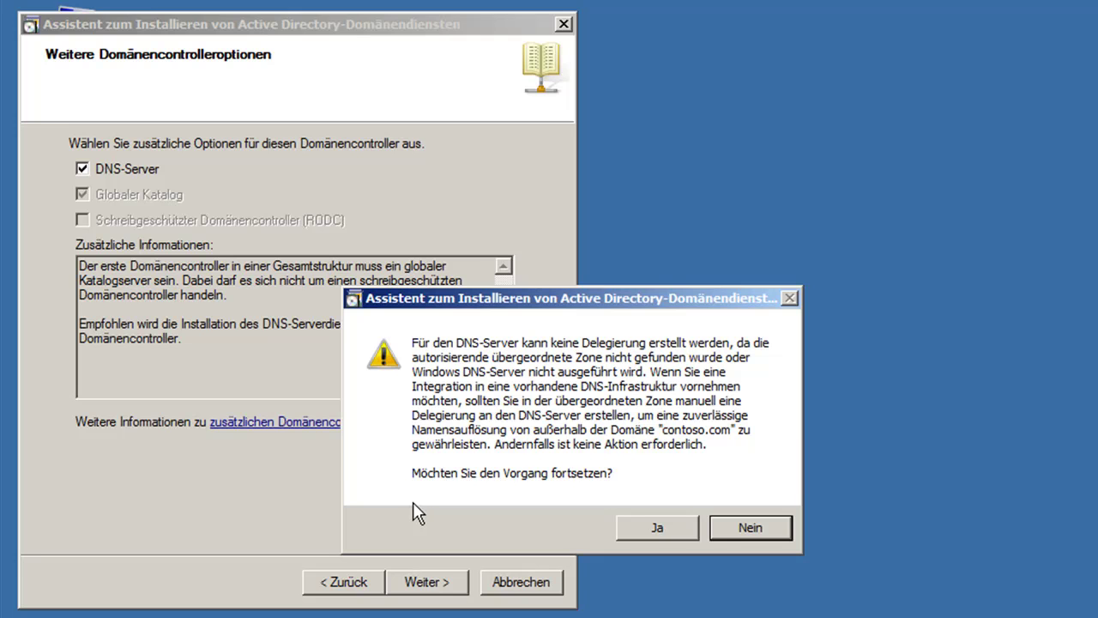
{"action": "left_click", "coordinate": [651, 527]}
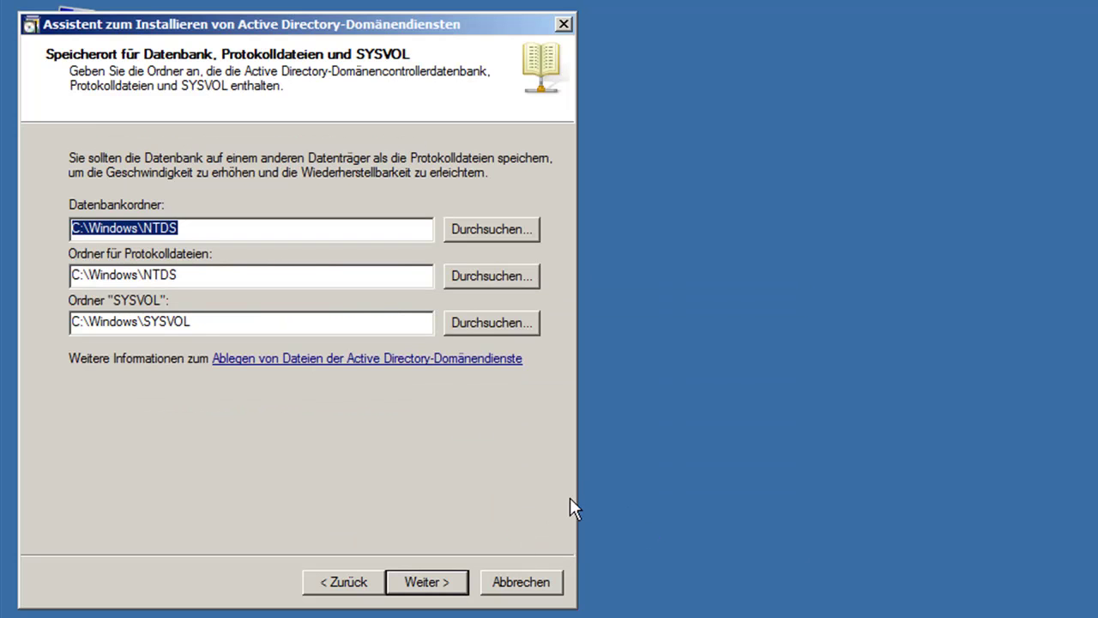
{"action": "left_click", "coordinate": [432, 587]}
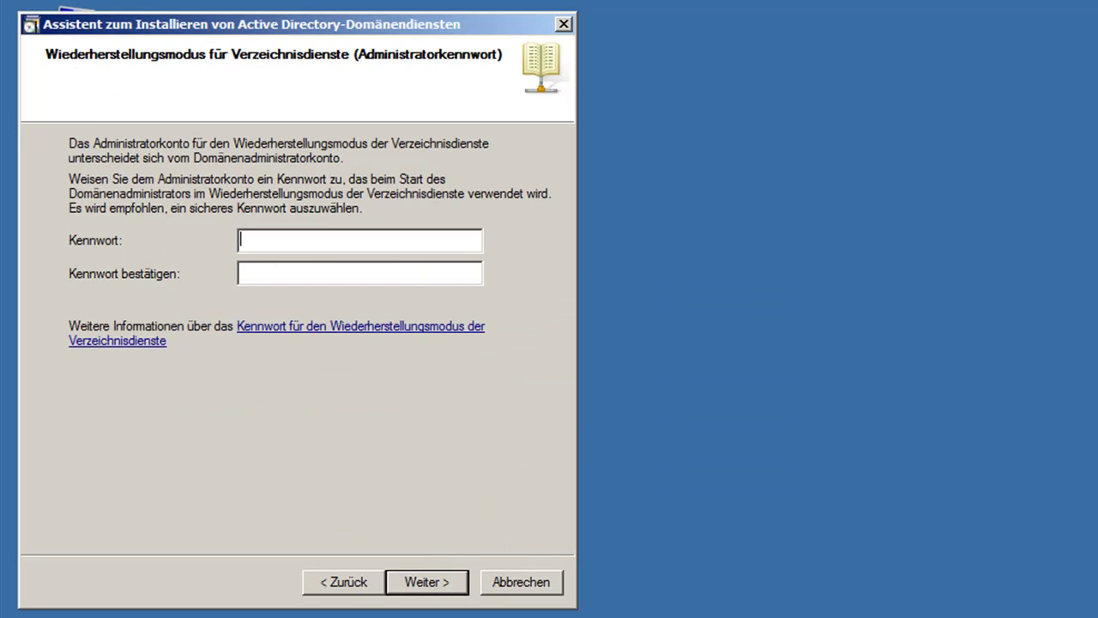
- Enter and confirm the administrator password for the directory services restore mode, and continue to the summary
{"action": "type", "text": "Password"}
{"action": "key", "text": "Tab"}
{"action": "type", "text": "Password"}
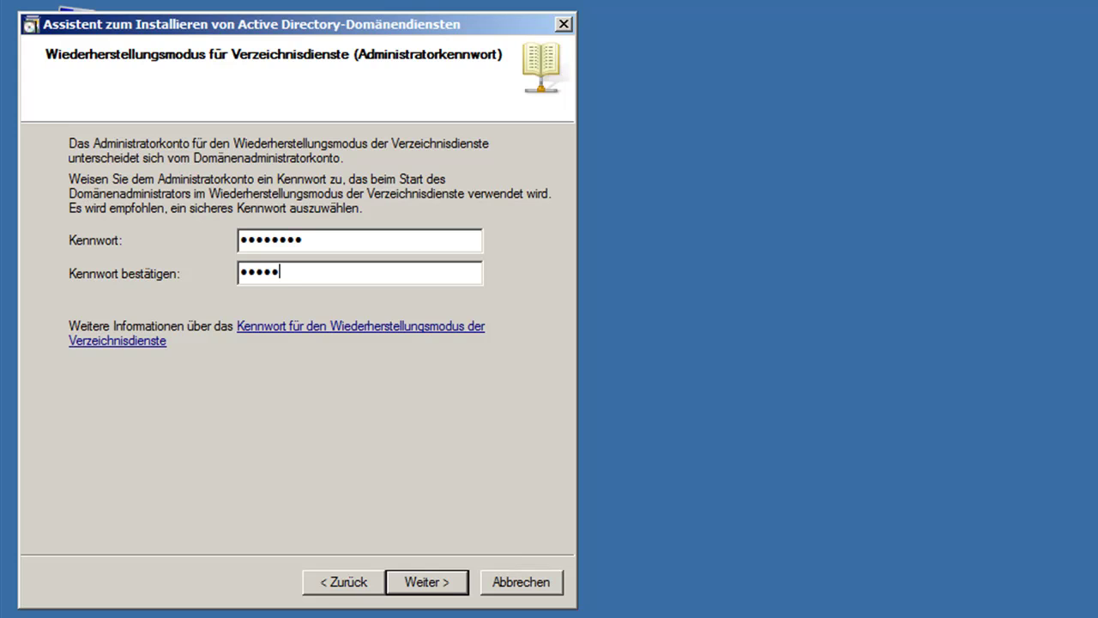
{"action": "key", "text": "Return"}
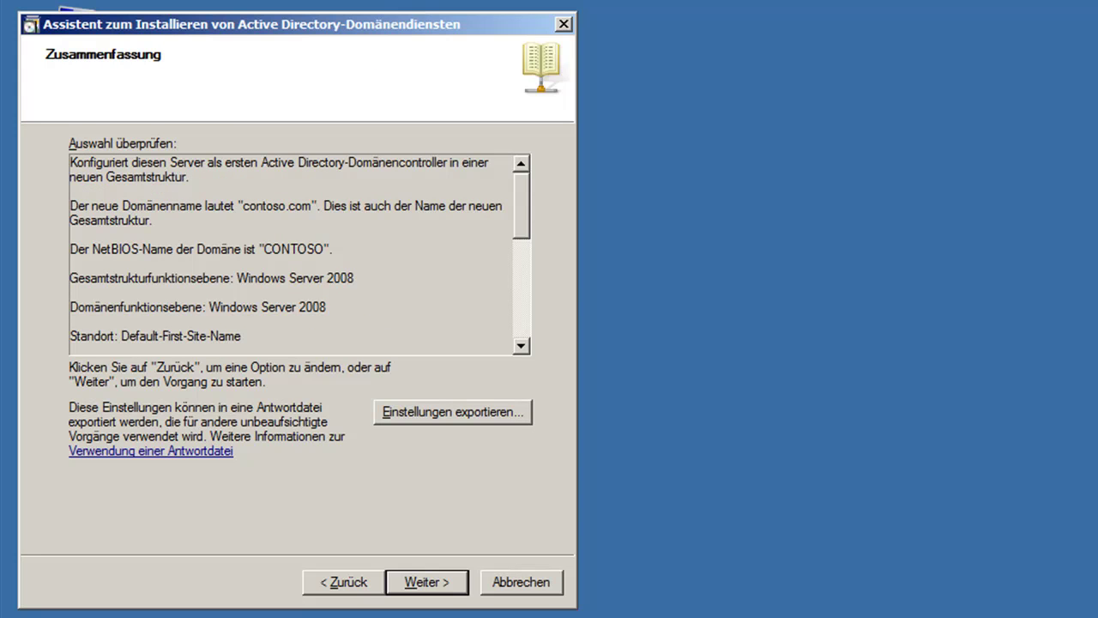
- Start the domain controller configuration from the summary and enable the automatic restart on completion
{"action": "key", "text": "Return"}
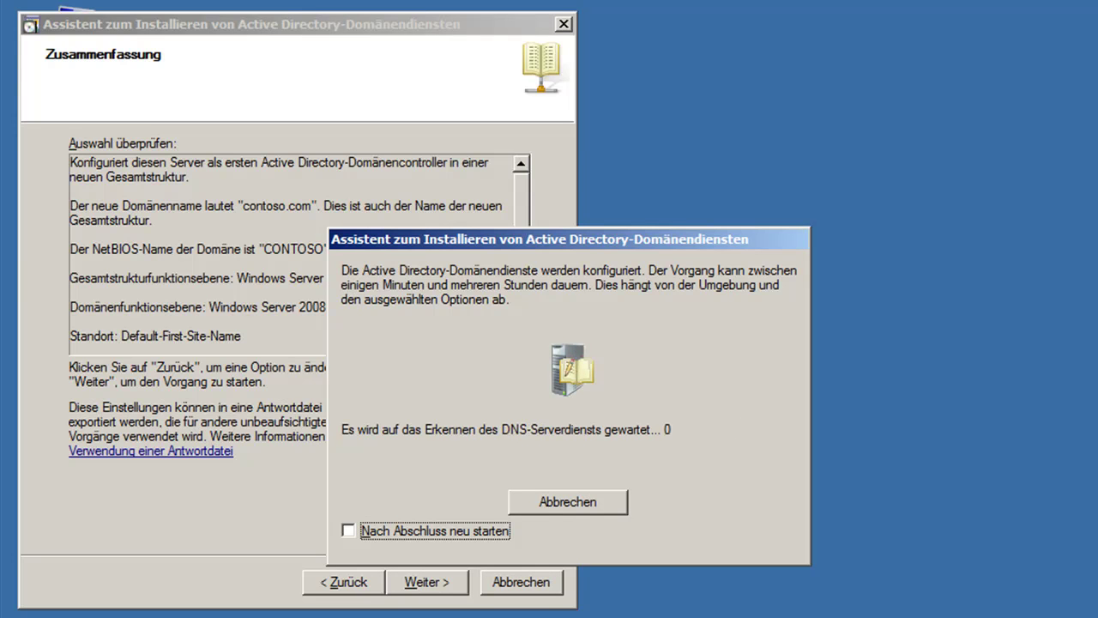
{"action": "left_click", "coordinate": [351, 530]}
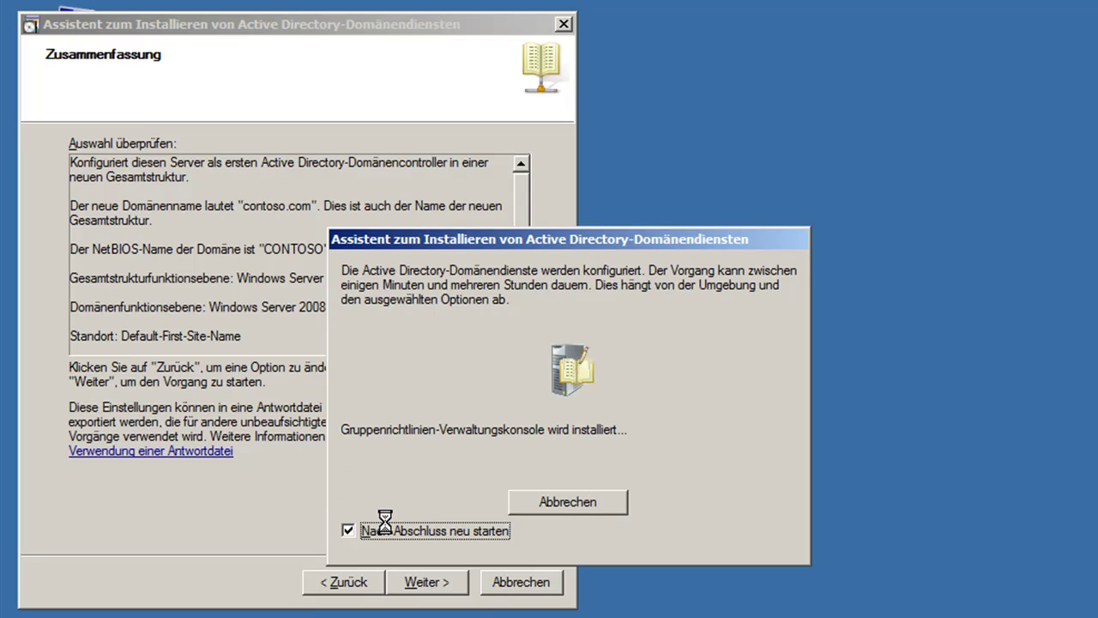